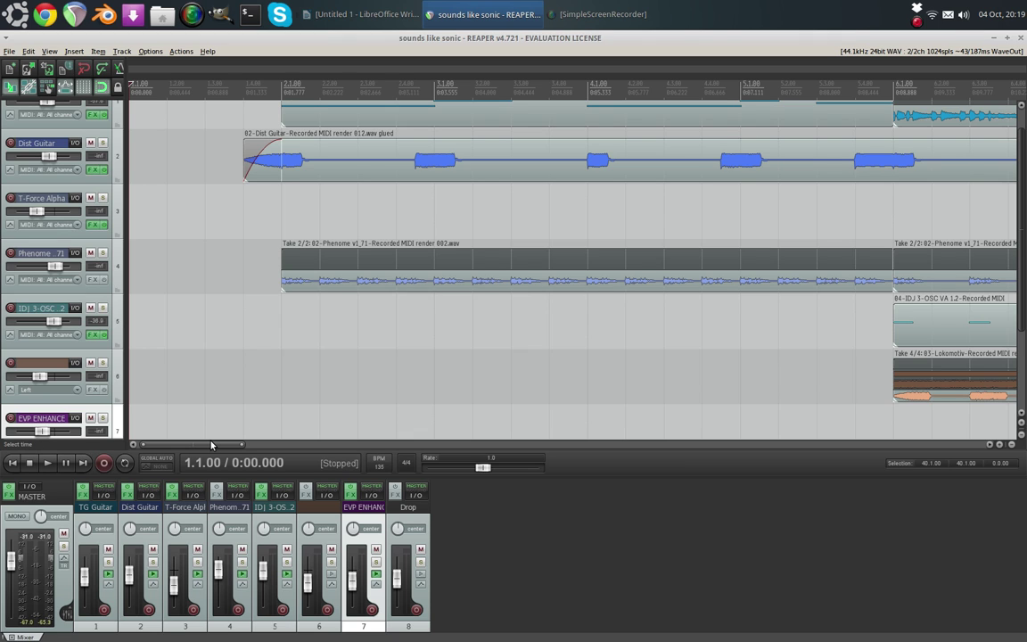
- Scroll the REAPER arrangement to later sections, then close the REAPER project window
{"action": "left_click_drag", "start_coordinate": [212, 443], "coordinate": [291, 444]}
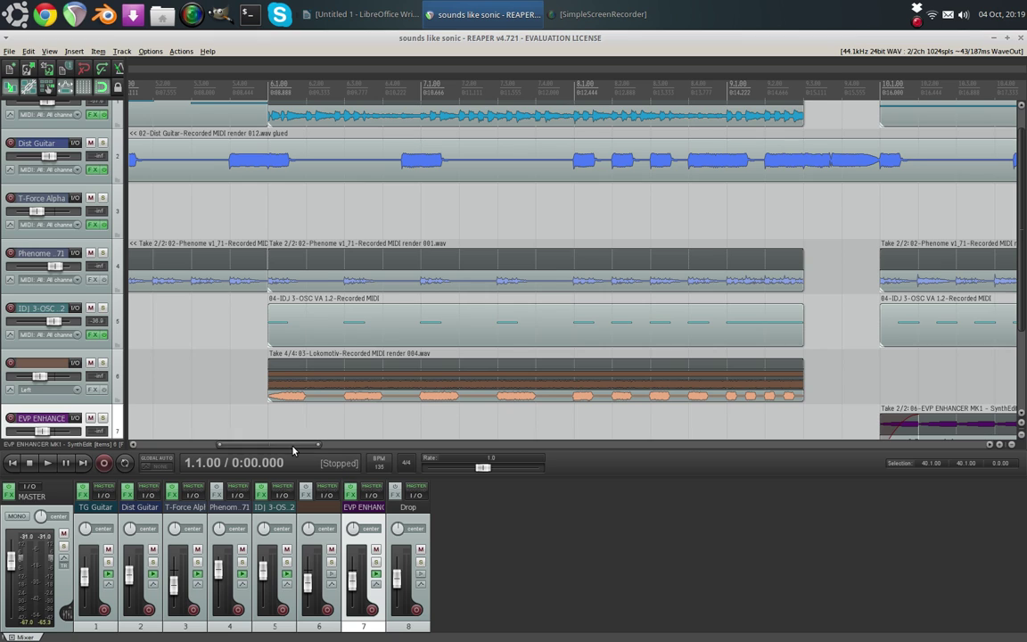
{"action": "left_click_drag", "start_coordinate": [300, 445], "coordinate": [334, 450]}
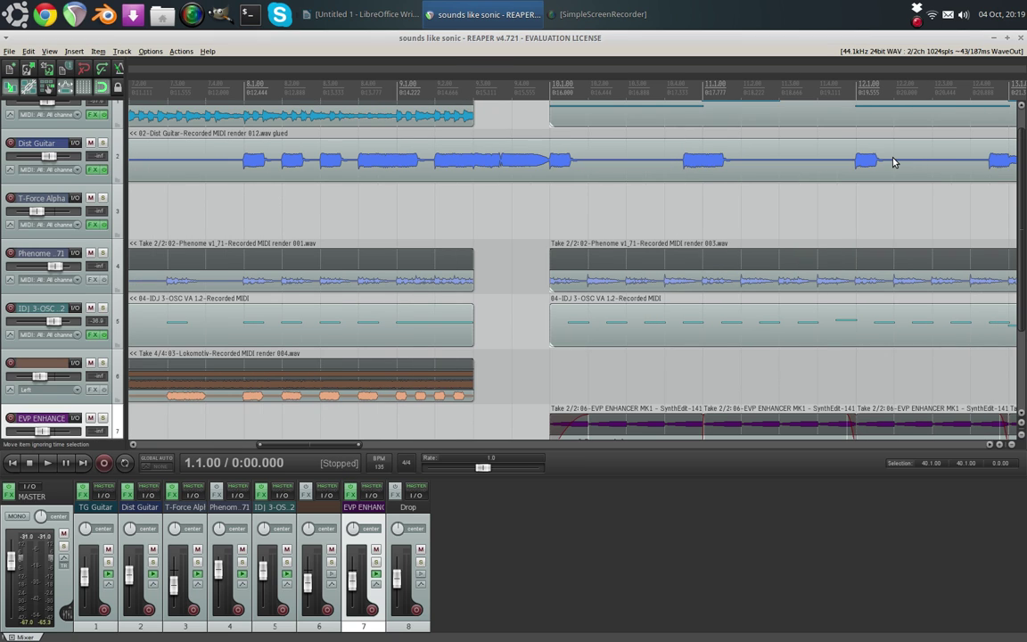
{"action": "left_click", "coordinate": [1021, 38]}
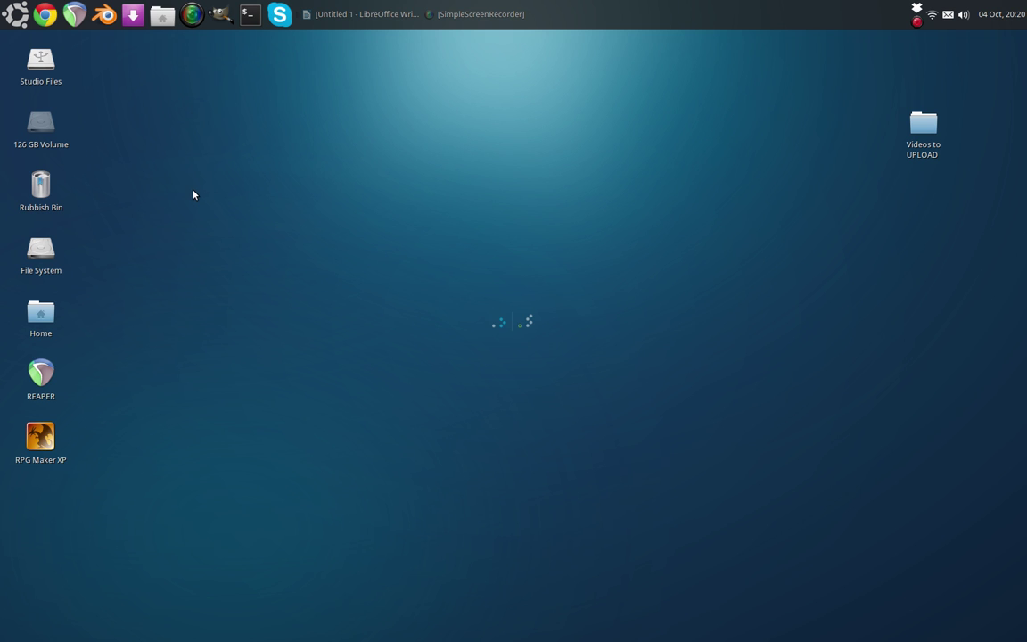
- Move the SimpleScreenRecorder welcome window down and to the right on the desktop
{"action": "left_click_drag", "start_coordinate": [178, 50], "coordinate": [441, 108]}
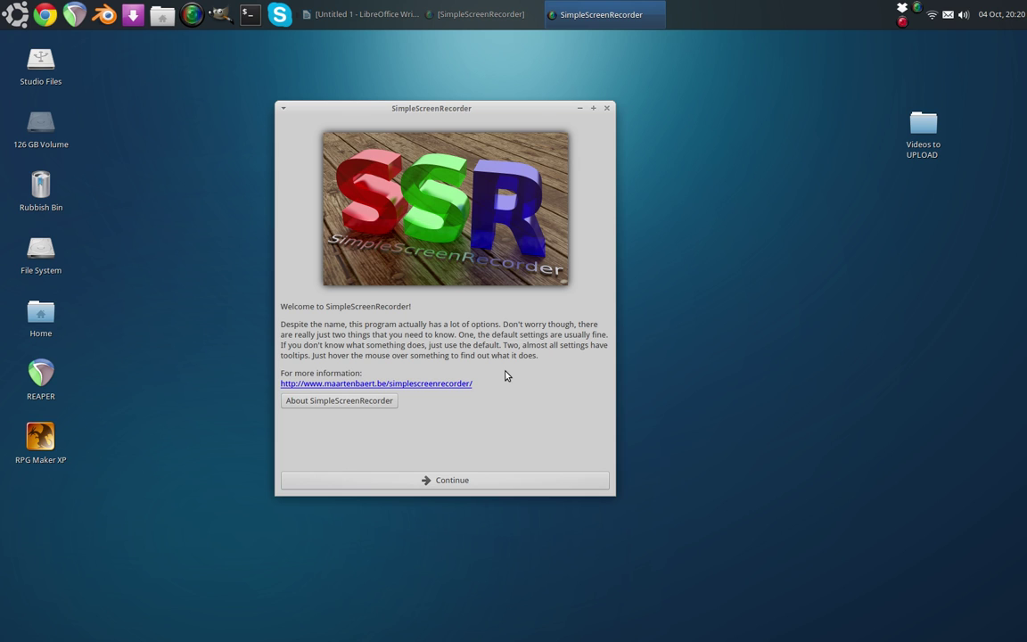
- Pass the welcome page, leave Scale video off, and accept full-screen 1680x1050 input at 30 fps
{"action": "left_click", "coordinate": [450, 480]}
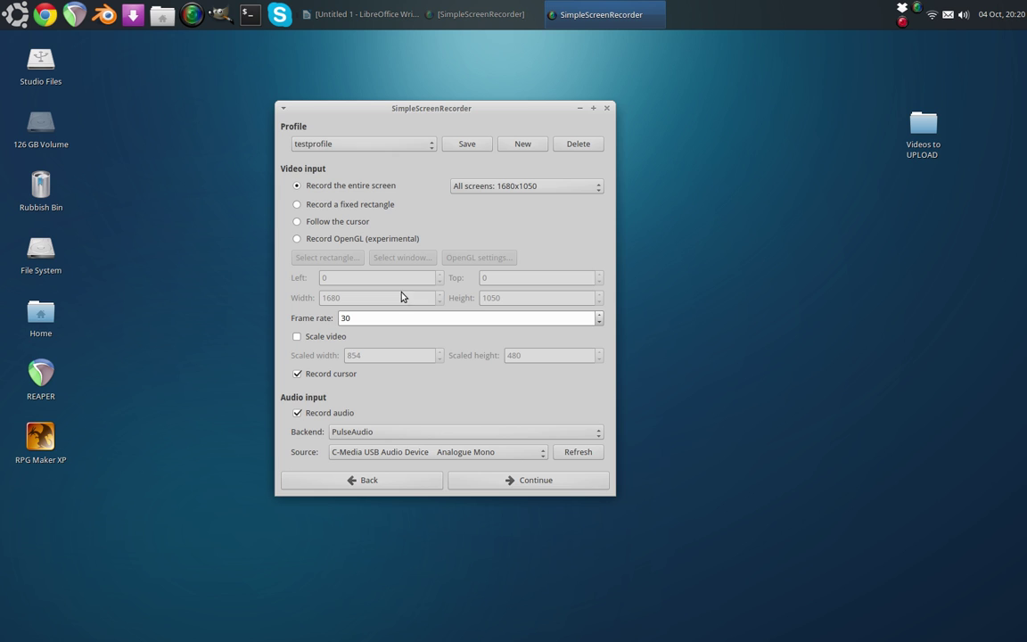
{"action": "left_click_drag", "start_coordinate": [394, 108], "coordinate": [429, 123]}
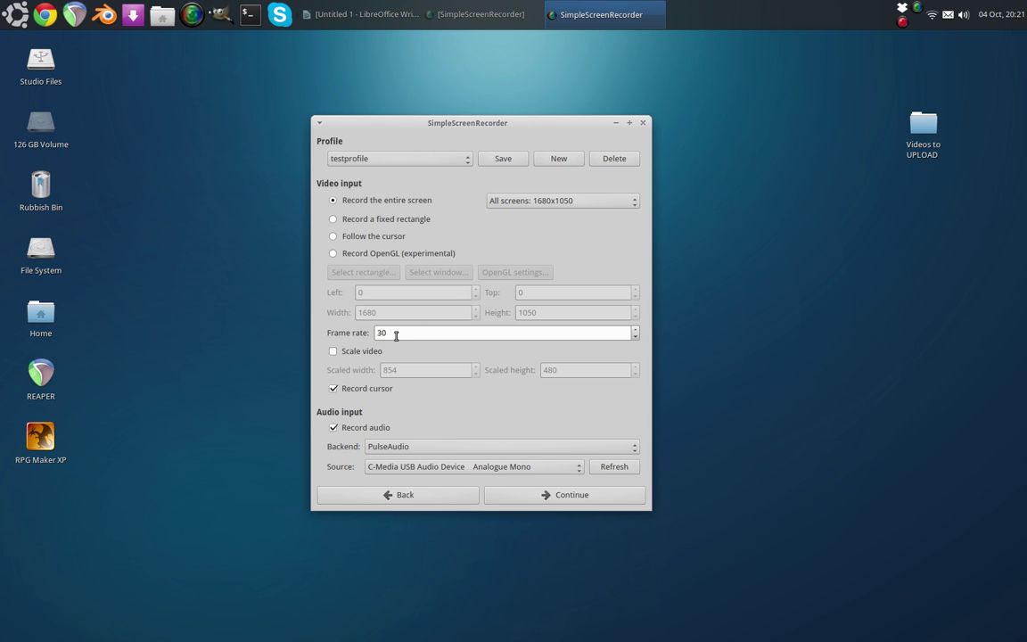
{"action": "left_click", "coordinate": [331, 352]}
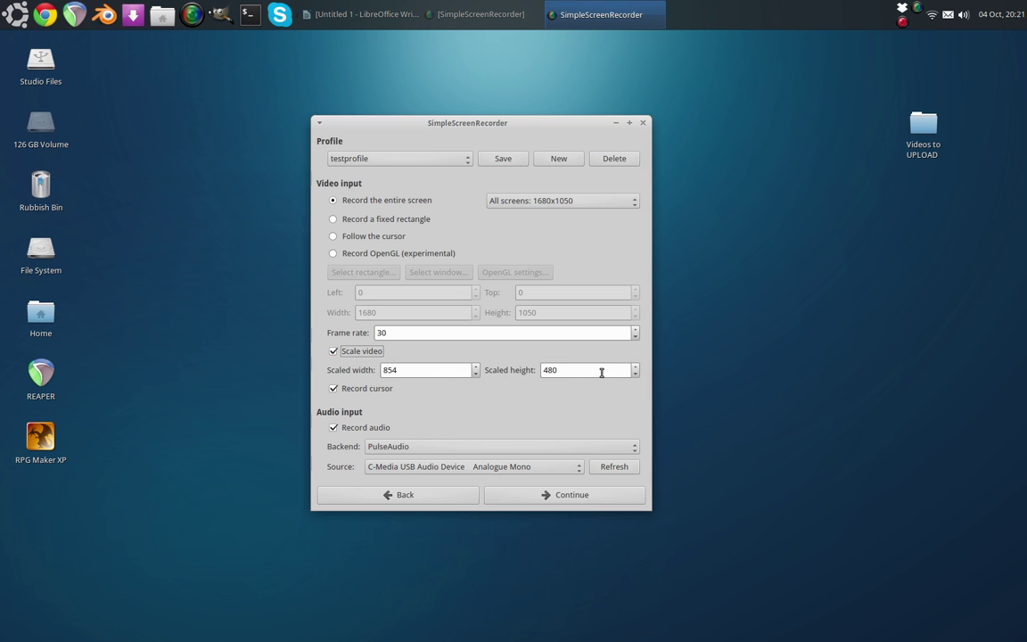
{"action": "left_click", "coordinate": [331, 352]}
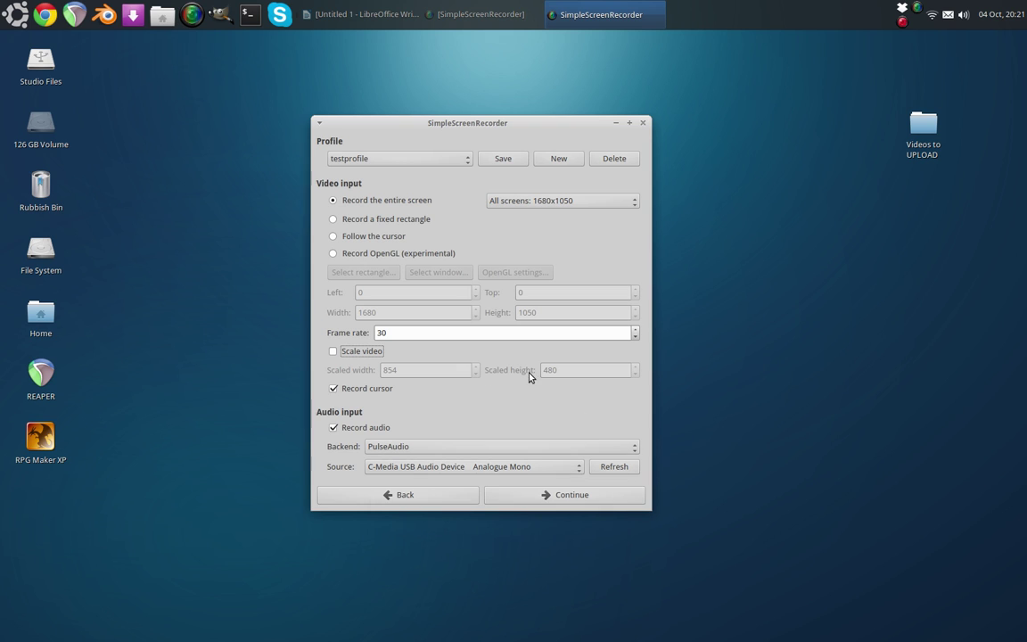
{"action": "left_click", "coordinate": [524, 499]}
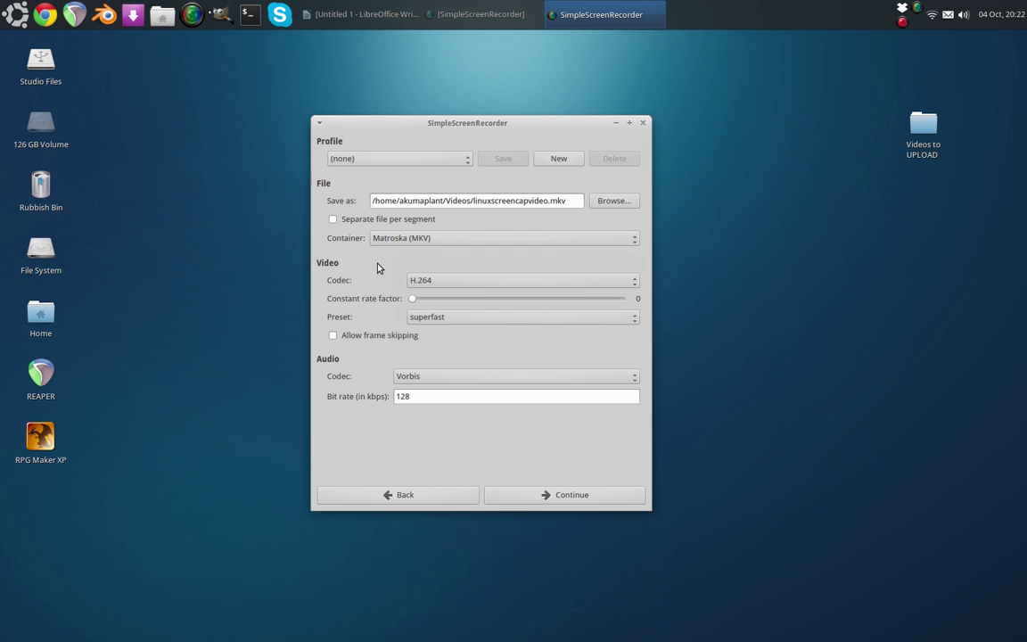
- Keep Matroska (MKV) as the container and return the constant rate factor slider to 0
{"action": "mouse_move", "coordinate": [467, 244]}
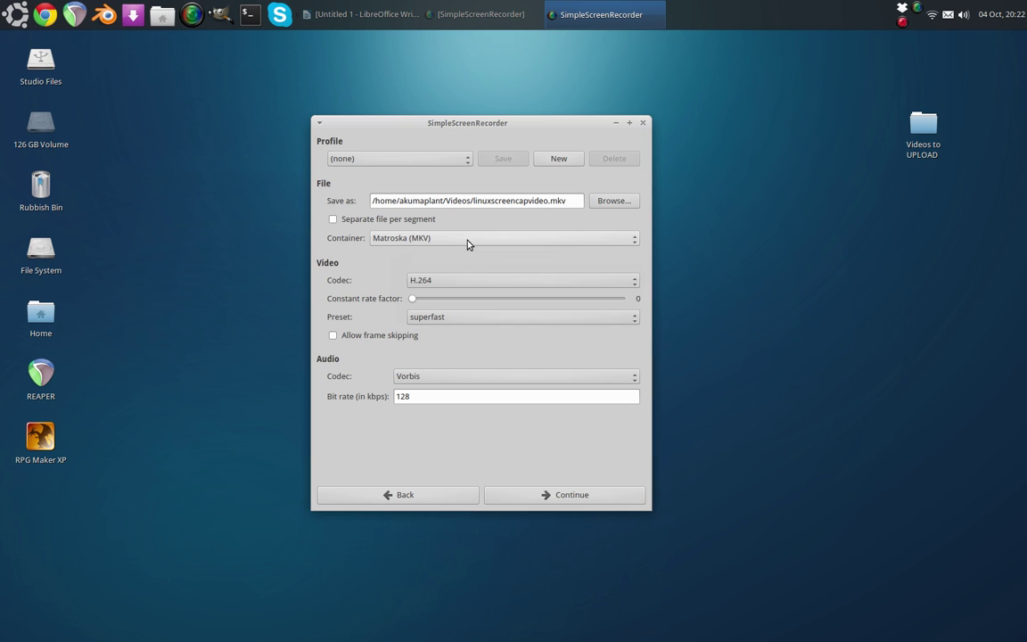
{"action": "left_click", "coordinate": [467, 242]}
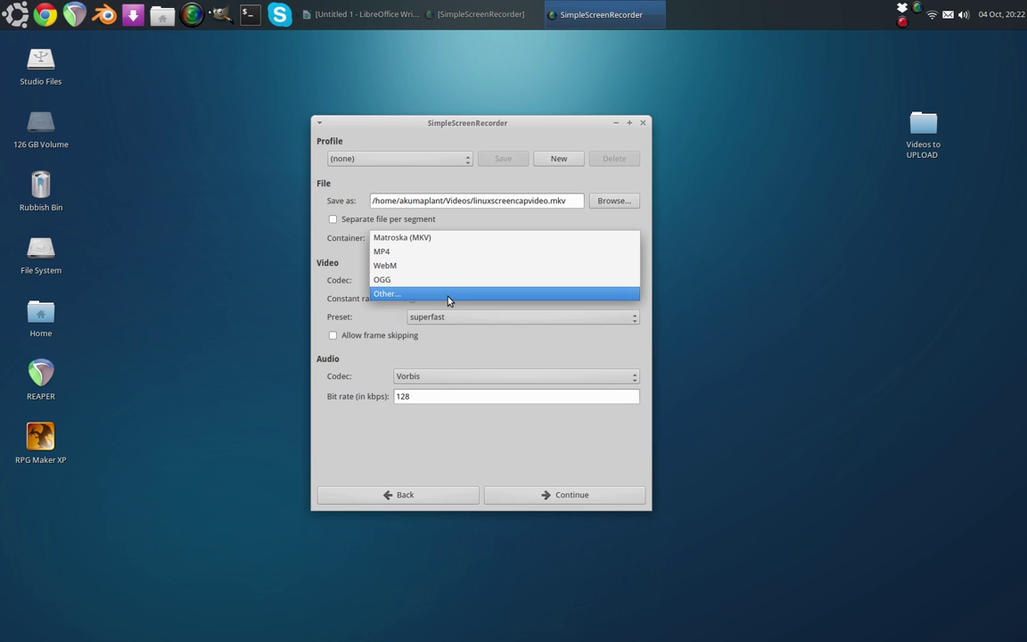
{"action": "left_click", "coordinate": [339, 283]}
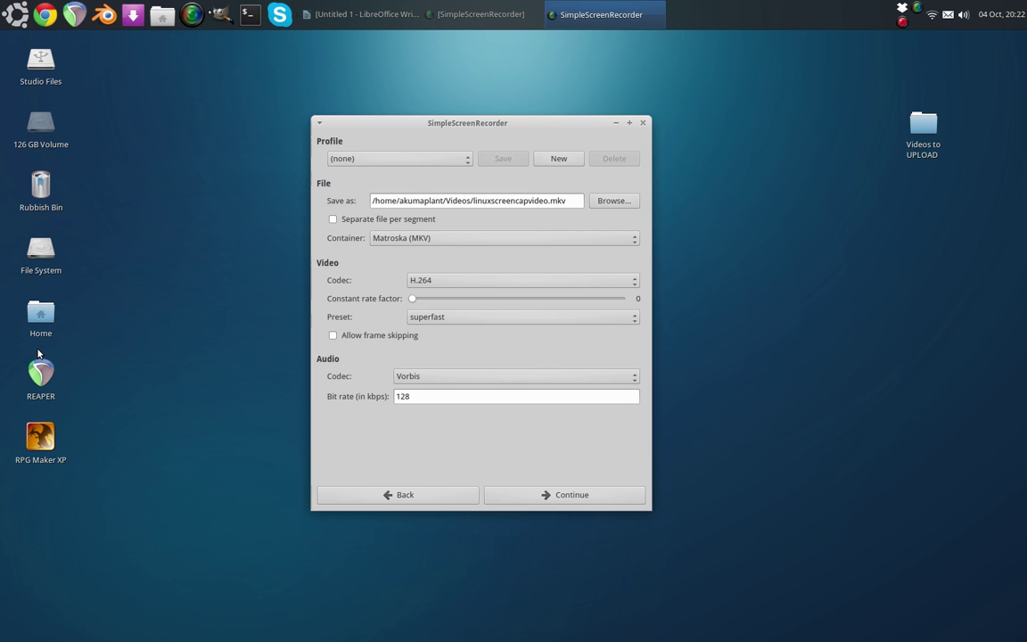
{"action": "mouse_move", "coordinate": [46, 208]}
{"action": "mouse_move", "coordinate": [415, 302]}
{"action": "left_mouse_down"}
{"action": "mouse_move", "coordinate": [479, 301]}
{"action": "mouse_move", "coordinate": [411, 302]}
{"action": "left_mouse_up"}
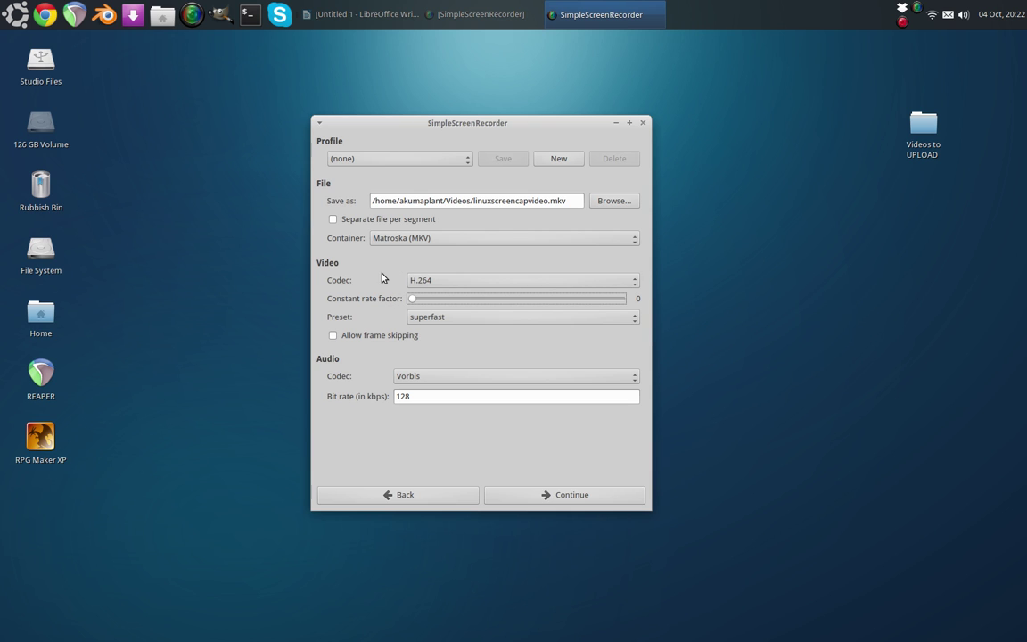
- Keep H.264 video and Vorbis 128 kbps audio, then continue to the linuxscreencapvideo.mkv overwrite warning
{"action": "left_click", "coordinate": [449, 282]}
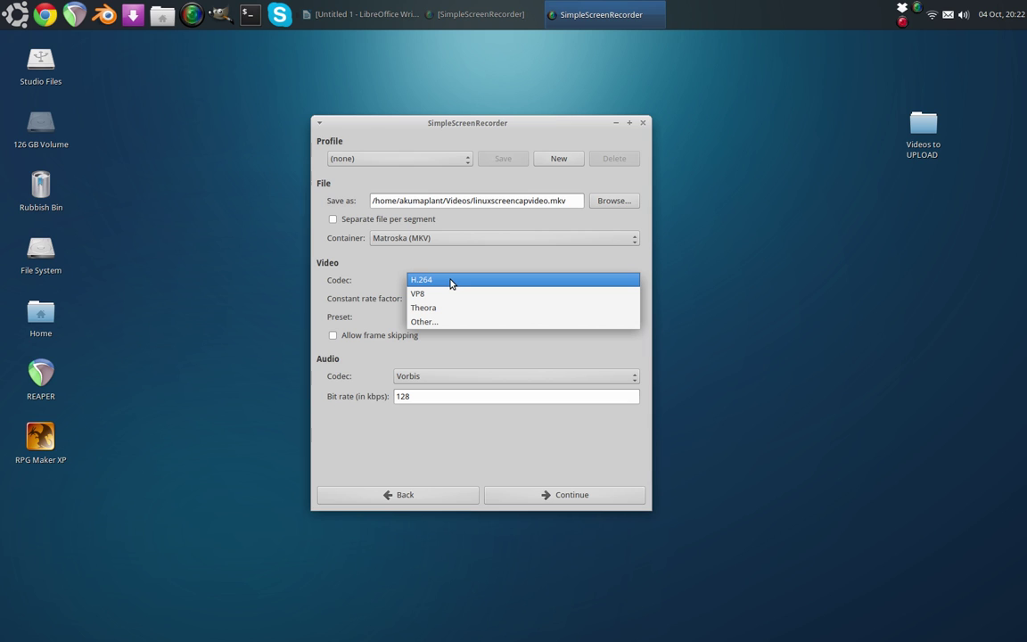
{"action": "left_click", "coordinate": [449, 281]}
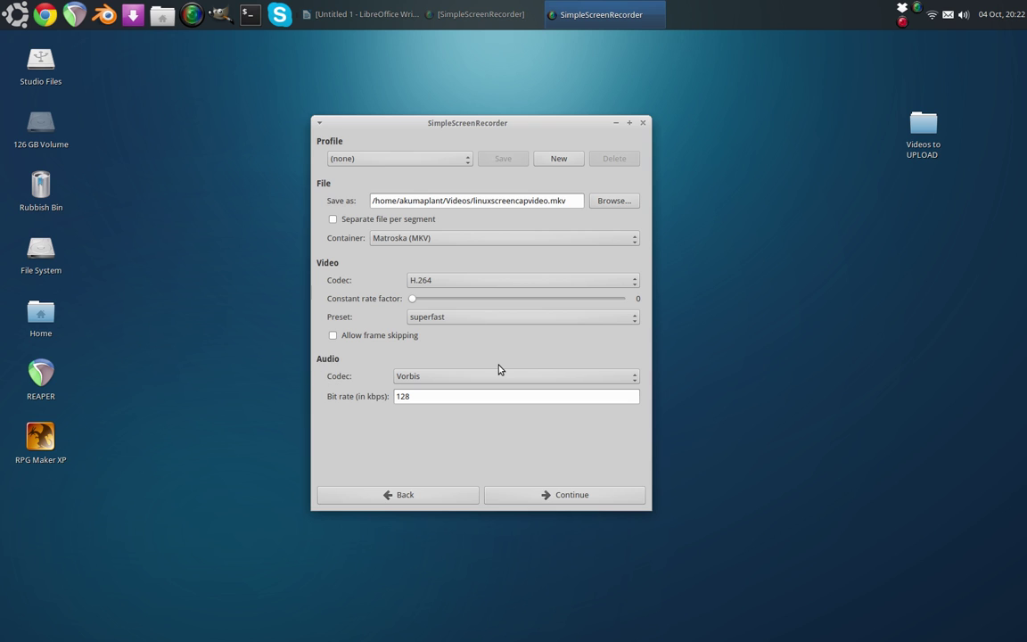
{"action": "mouse_move", "coordinate": [482, 379]}
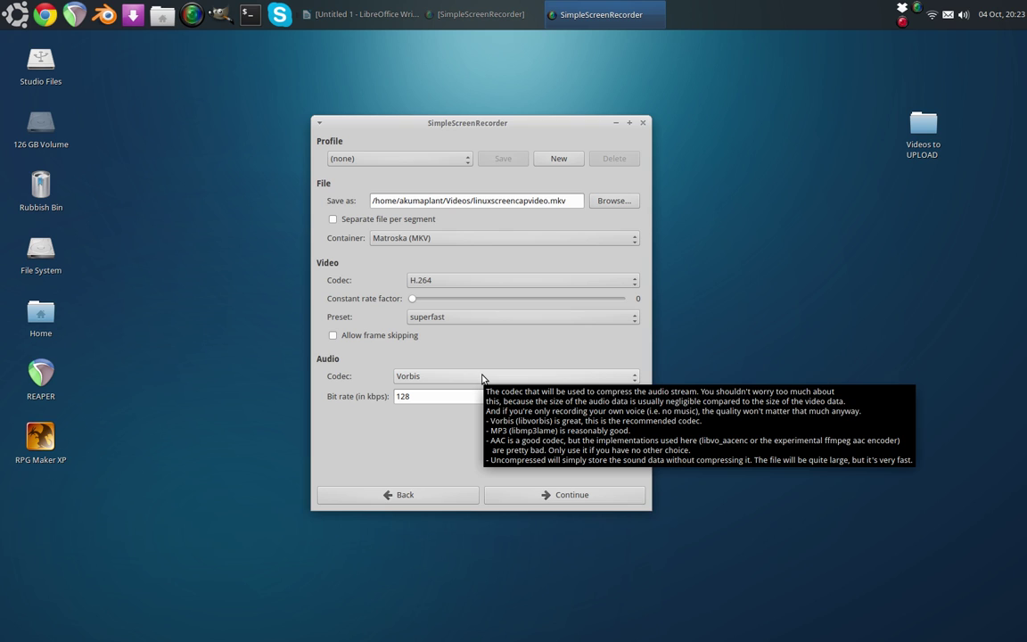
{"action": "left_click", "coordinate": [482, 377]}
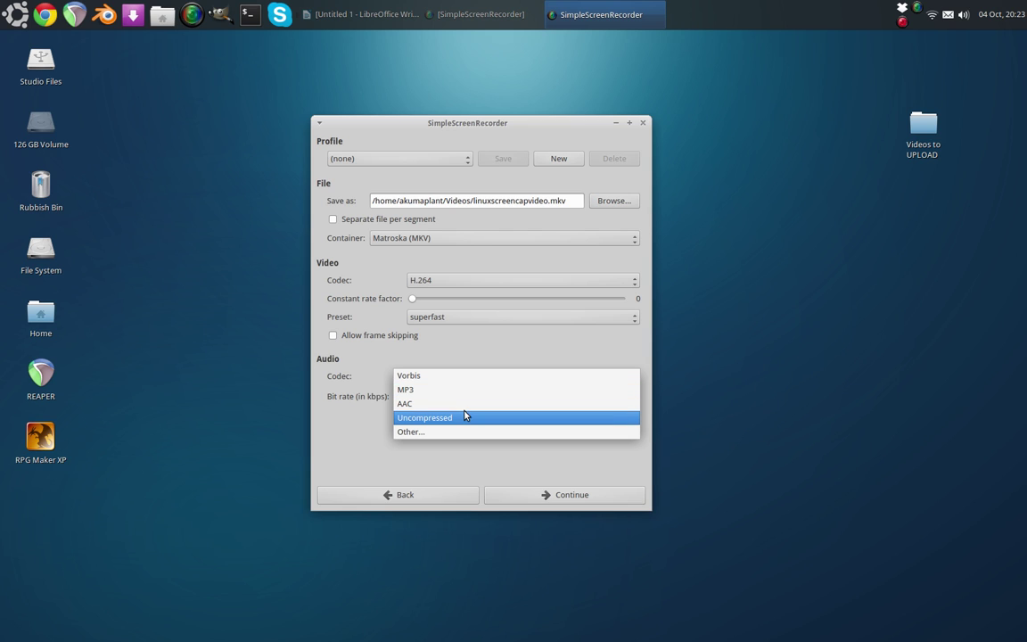
{"action": "left_click", "coordinate": [422, 307]}
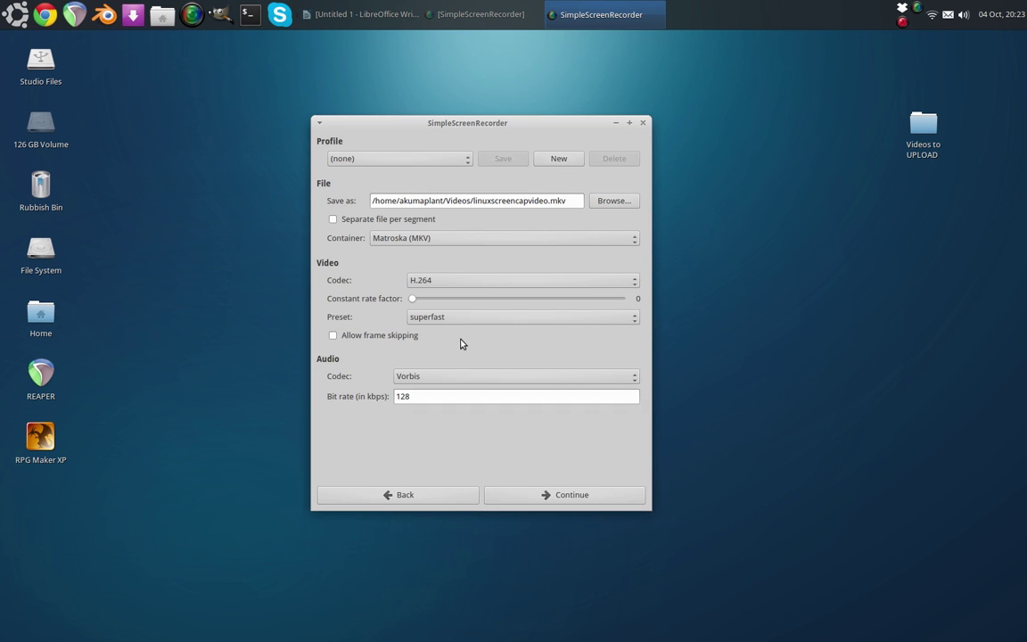
{"action": "left_click", "coordinate": [423, 401]}
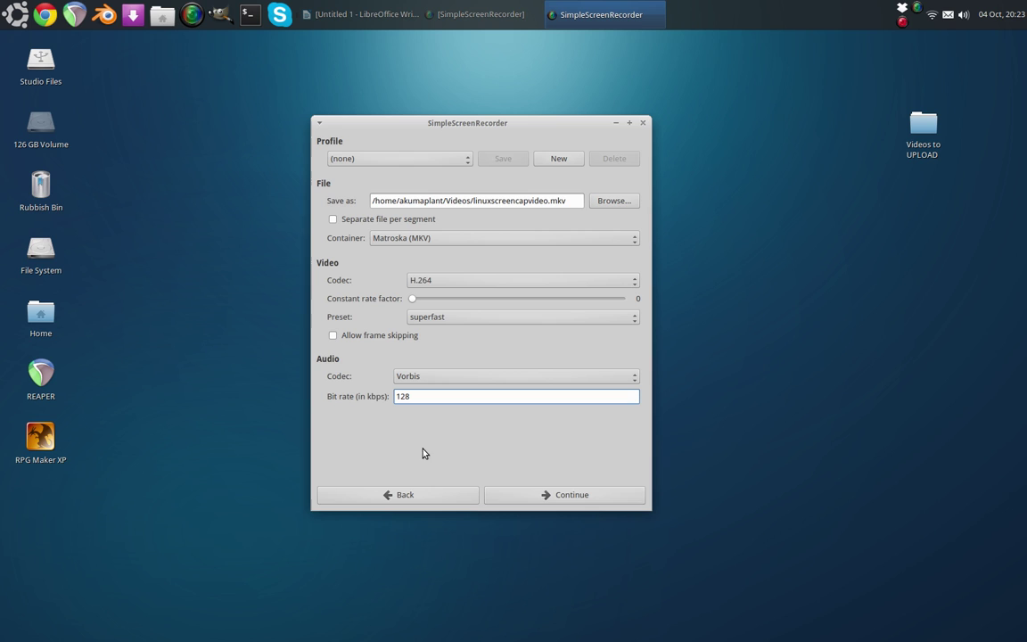
{"action": "left_click", "coordinate": [527, 493]}
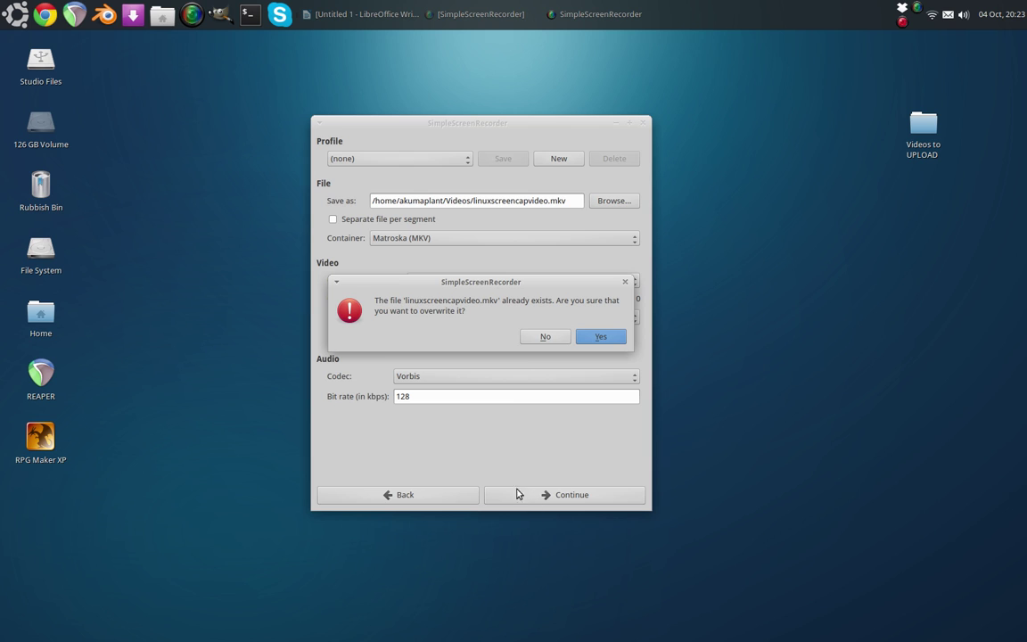
- Decline the overwrite and change the output file name to linuxscreentest.mkv
{"action": "left_click", "coordinate": [538, 340]}
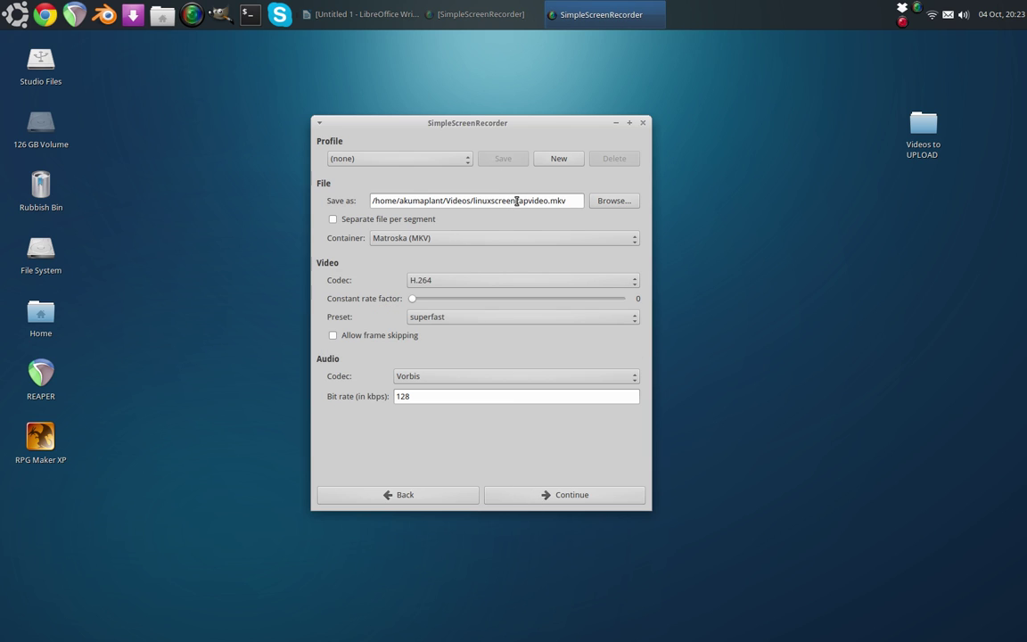
{"action": "left_click_drag", "start_coordinate": [516, 201], "coordinate": [549, 201]}
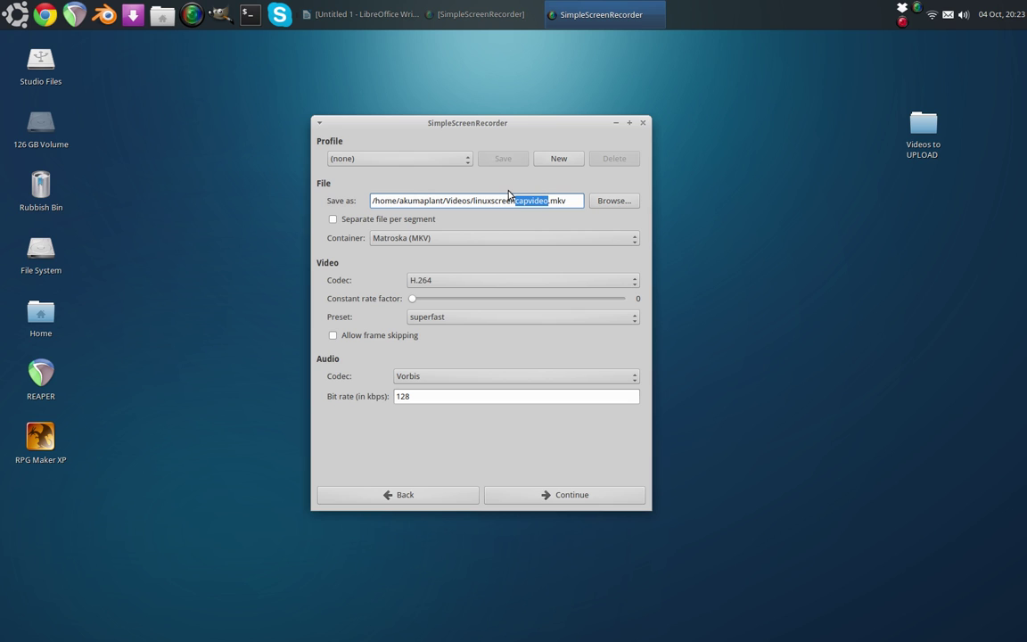
{"action": "type", "text": "test"}
- Continue to the recording page and reposition the recorder window
{"action": "left_click", "coordinate": [547, 498]}
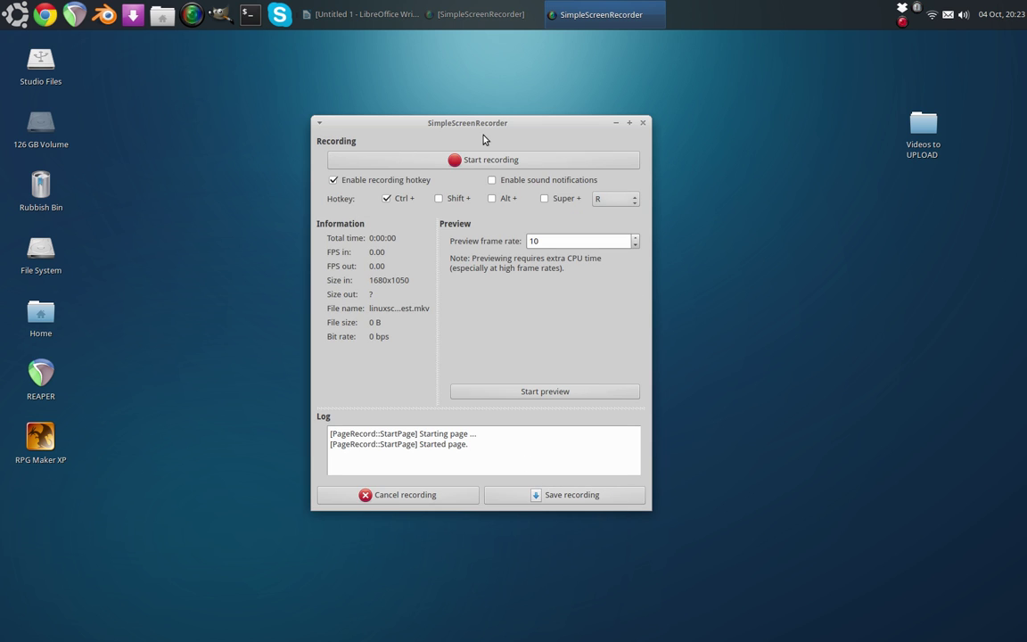
{"action": "left_click_drag", "start_coordinate": [495, 125], "coordinate": [551, 118]}
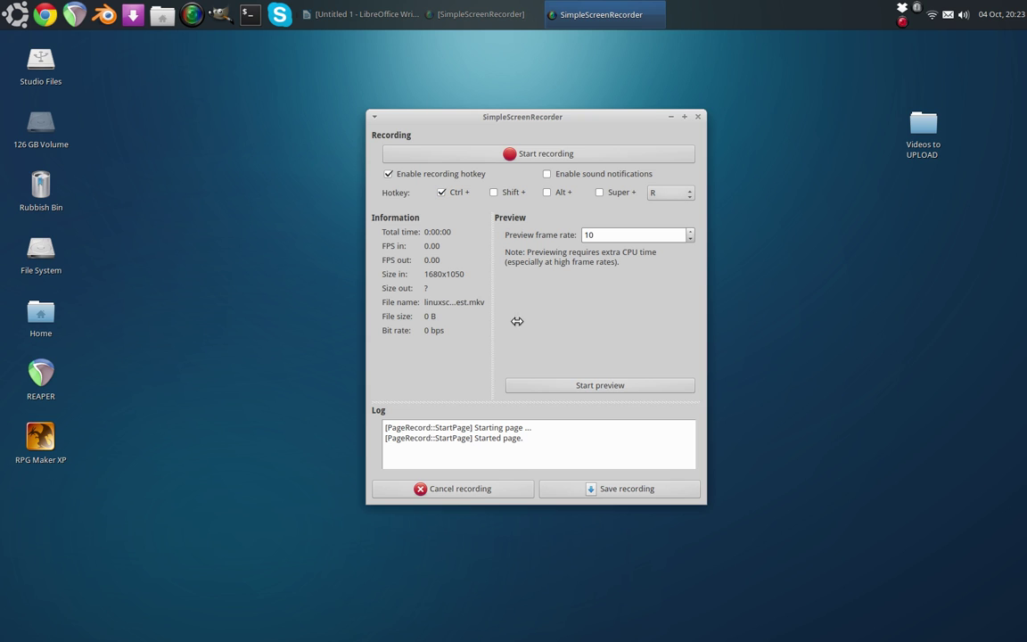
- Minimize, restore and drag the recorder window around, then bring the second idle recorder window forward
{"action": "left_click", "coordinate": [672, 120]}
{"action": "left_click", "coordinate": [472, 27]}
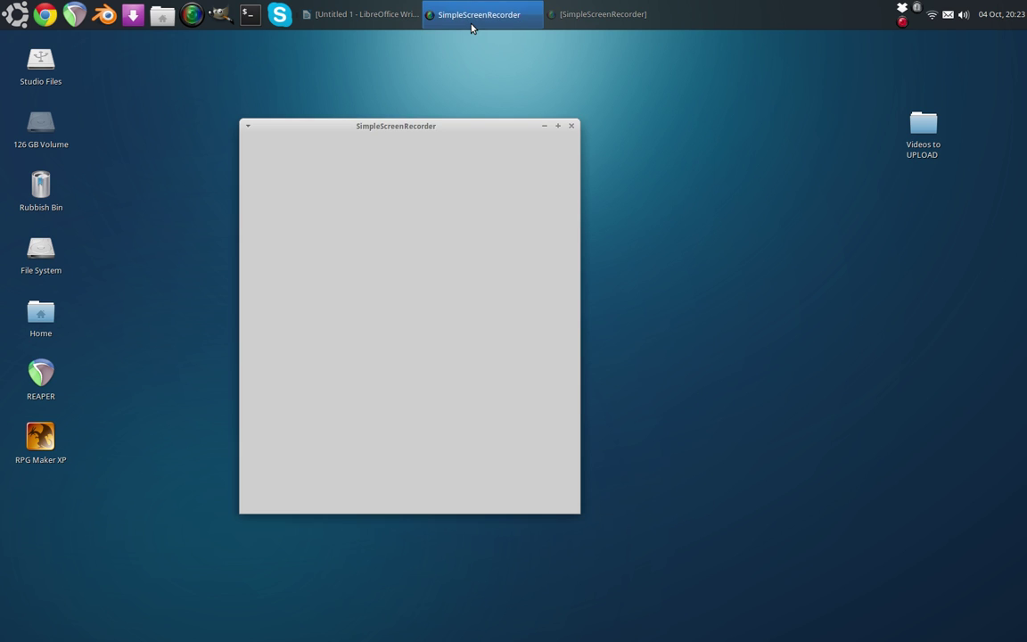
{"action": "left_click_drag", "start_coordinate": [438, 126], "coordinate": [551, 130]}
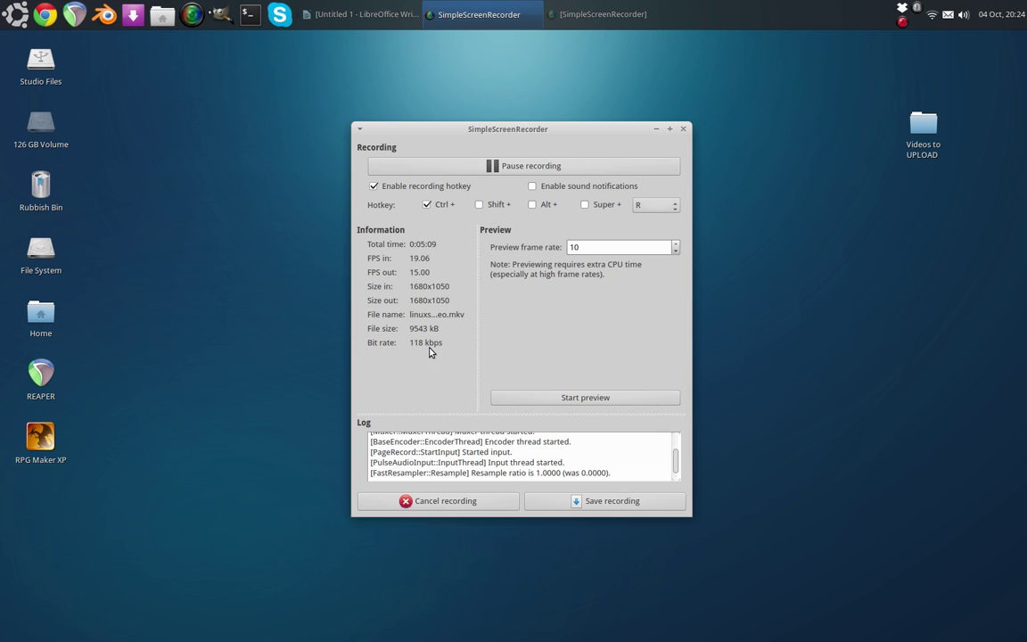
{"action": "left_click_drag", "start_coordinate": [495, 134], "coordinate": [544, 111]}
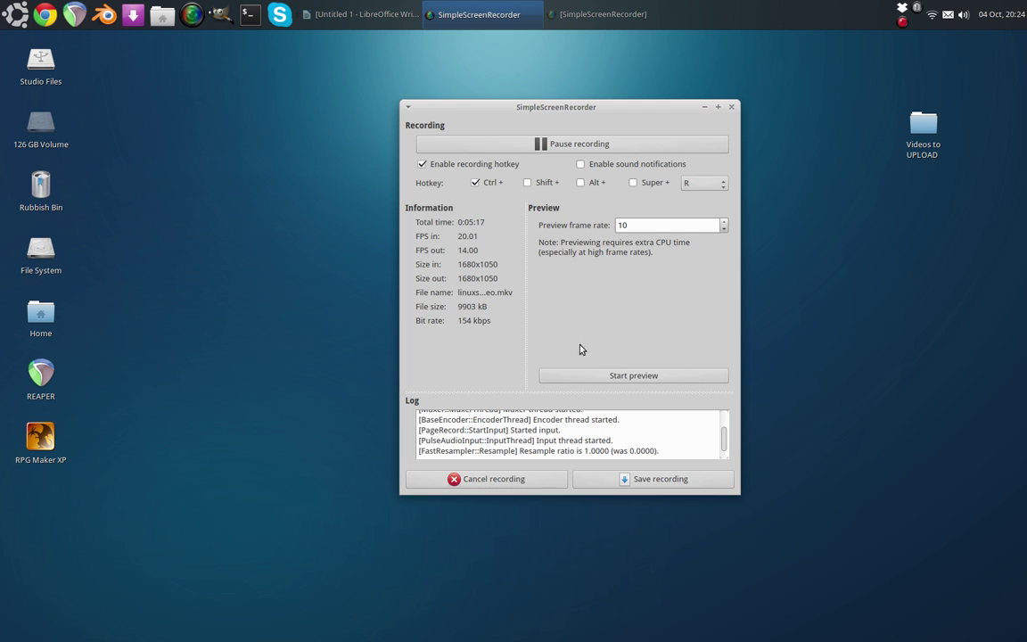
{"action": "left_click_drag", "start_coordinate": [562, 107], "coordinate": [457, 127]}
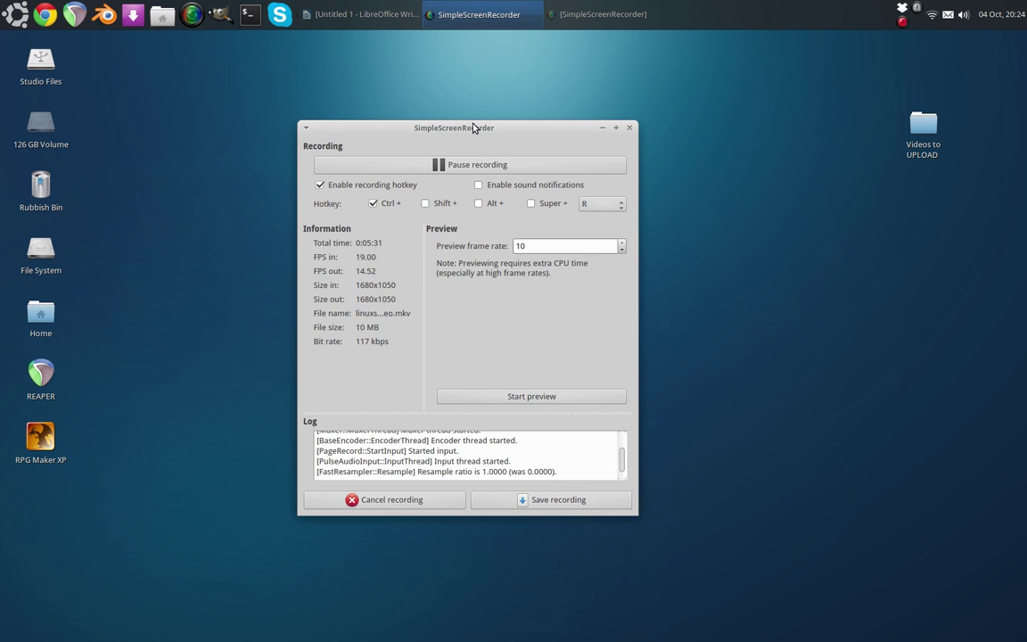
{"action": "left_click_drag", "start_coordinate": [475, 127], "coordinate": [615, 132]}
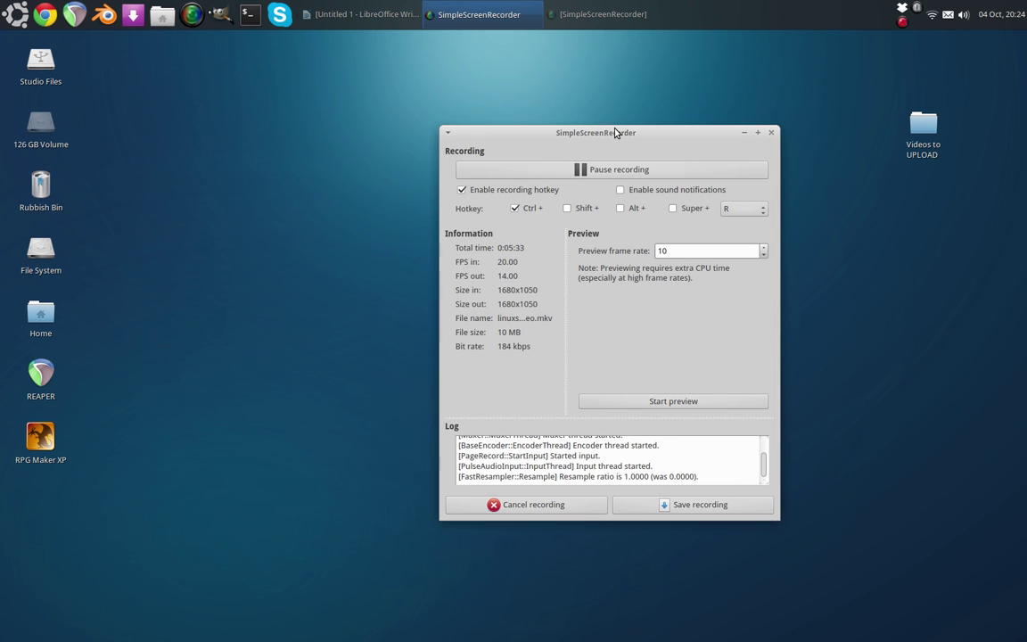
{"action": "left_click", "coordinate": [558, 17]}
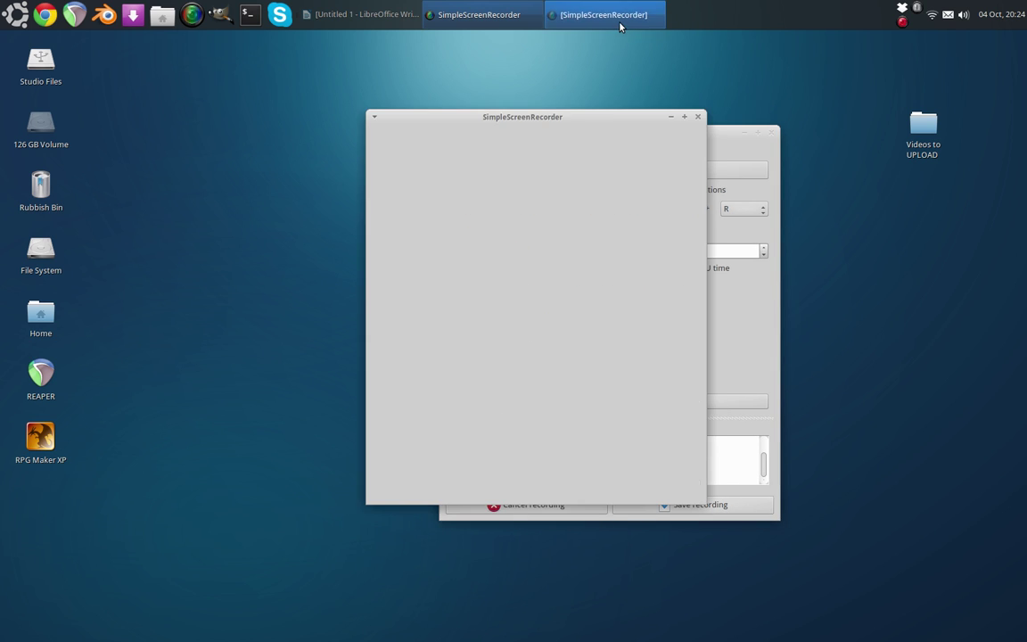
- Close the second recorder, return to Writer, and copy the sudo add-apt-repository PPA command line
{"action": "left_click", "coordinate": [699, 119]}
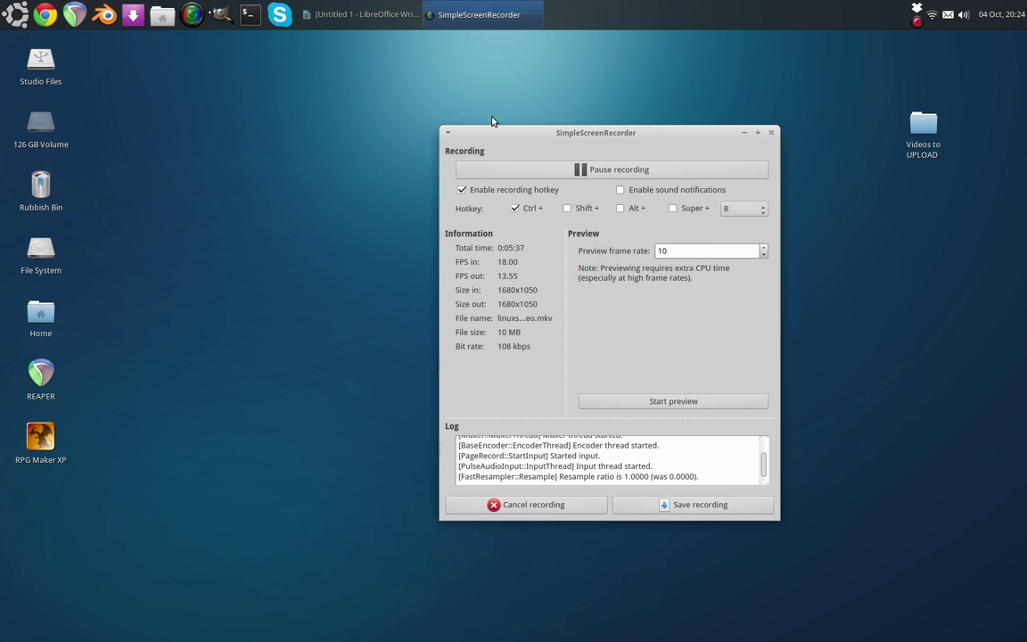
{"action": "left_click", "coordinate": [353, 15]}
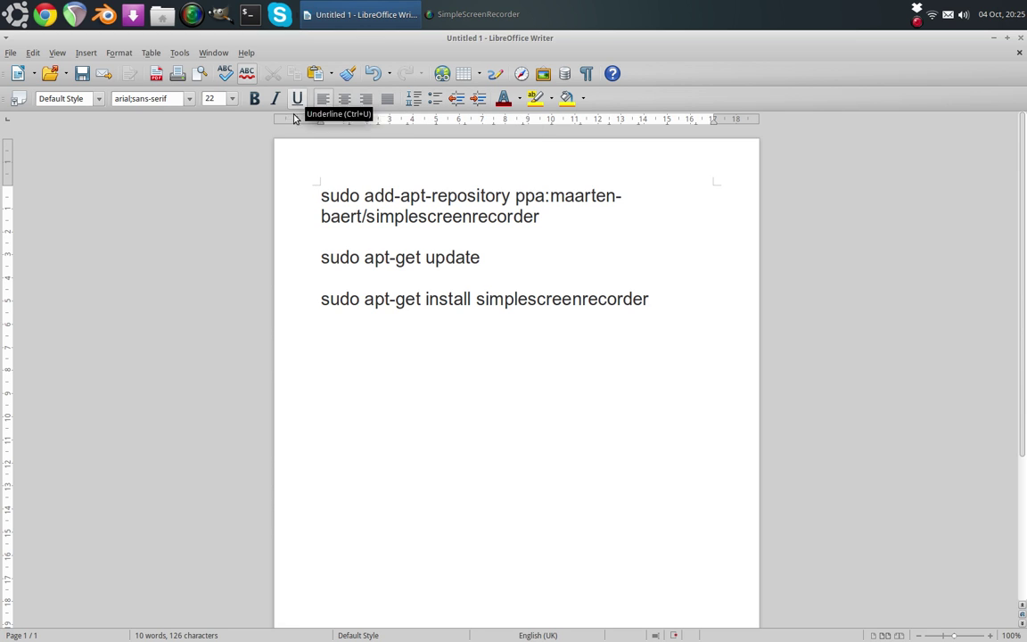
{"action": "left_click_drag", "start_coordinate": [321, 194], "coordinate": [356, 236]}
{"action": "left_click_drag", "start_coordinate": [460, 258], "coordinate": [618, 375]}
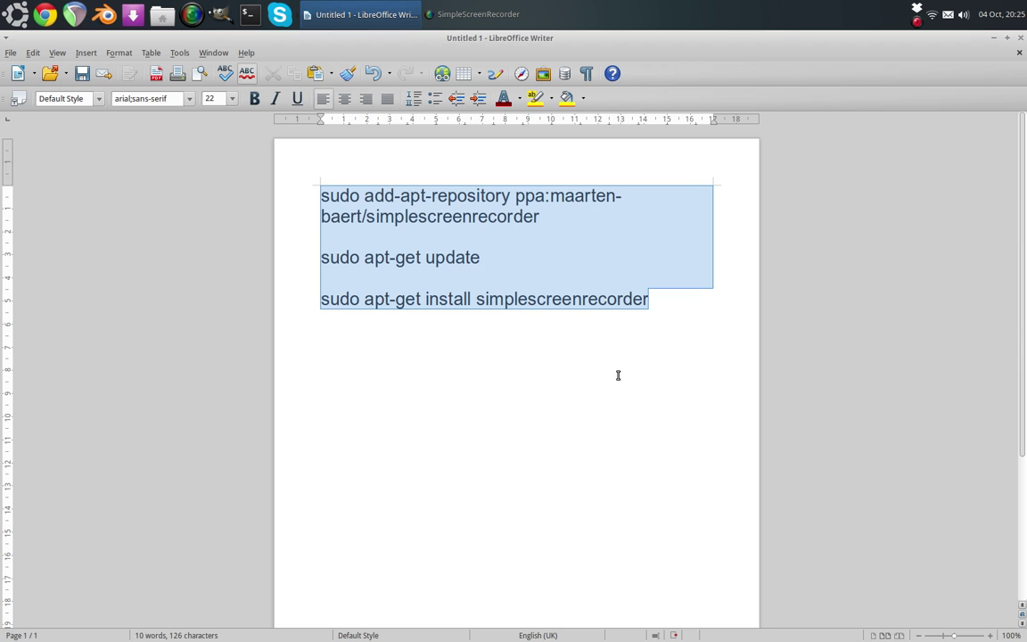
{"action": "left_click", "coordinate": [301, 212]}
{"action": "left_click_drag", "start_coordinate": [317, 196], "coordinate": [578, 218]}
{"action": "right_click", "coordinate": [460, 216]}
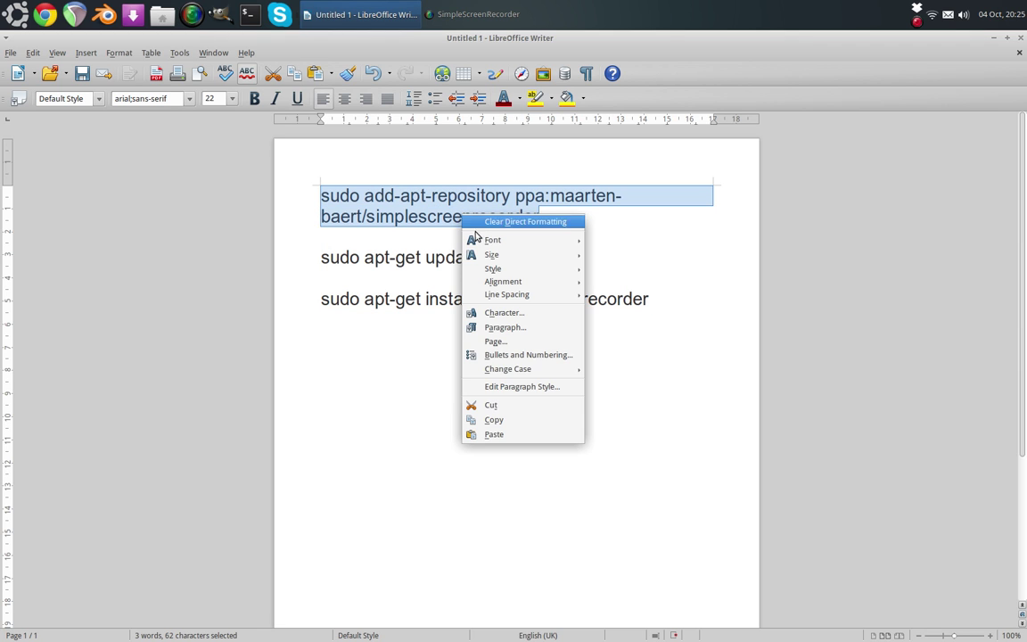
{"action": "left_click", "coordinate": [499, 419]}
- Open a new terminal, minimize Writer and the recorder, and enlarge and reposition the terminal
{"action": "left_click", "coordinate": [249, 14]}
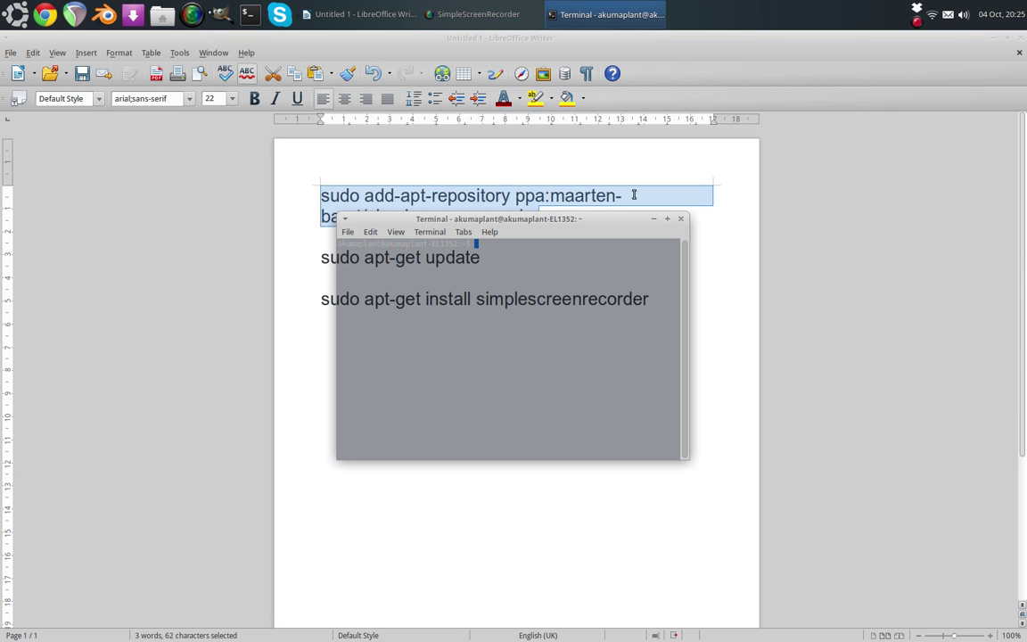
{"action": "left_click", "coordinate": [892, 39]}
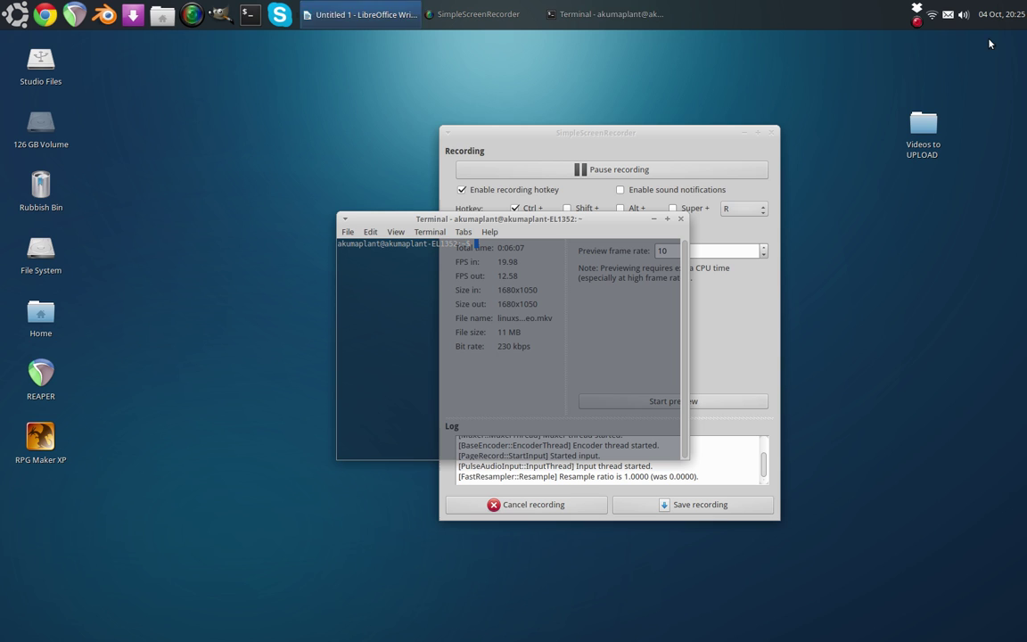
{"action": "left_click", "coordinate": [759, 132]}
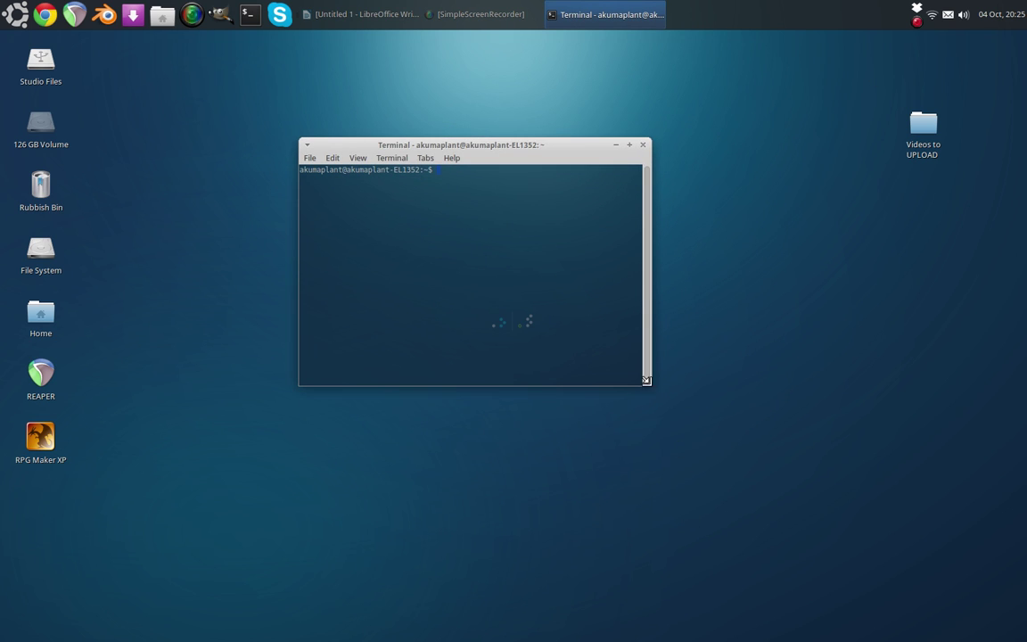
{"action": "left_click_drag", "start_coordinate": [652, 382], "coordinate": [878, 515]}
{"action": "left_click_drag", "start_coordinate": [347, 144], "coordinate": [272, 129]}
- Paste and run the add-apt-repository command, then enter the sudo password
{"action": "left_click", "coordinate": [254, 143]}
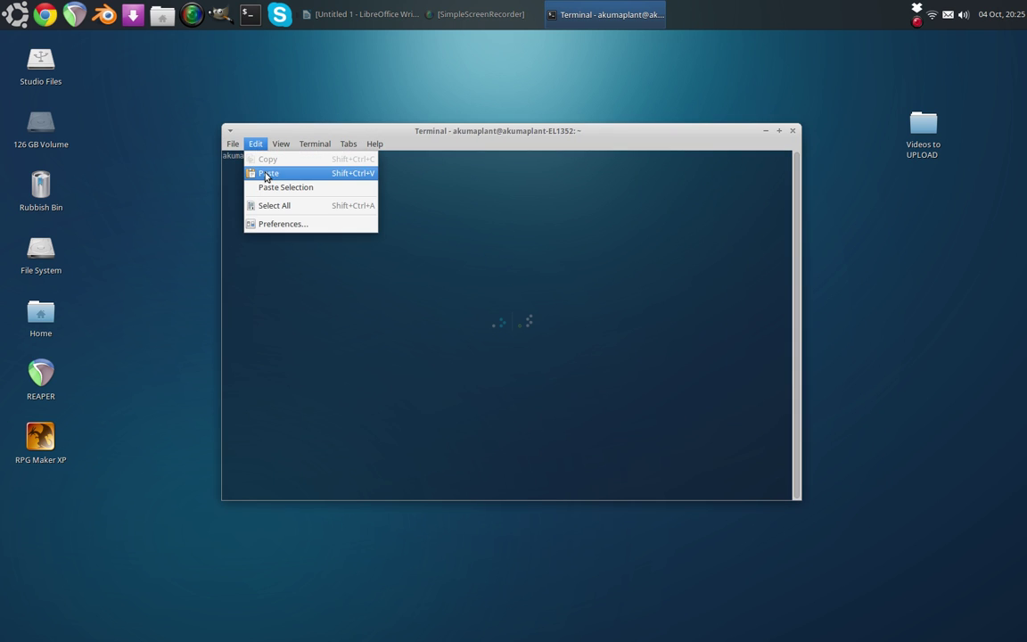
{"action": "left_click", "coordinate": [266, 174]}
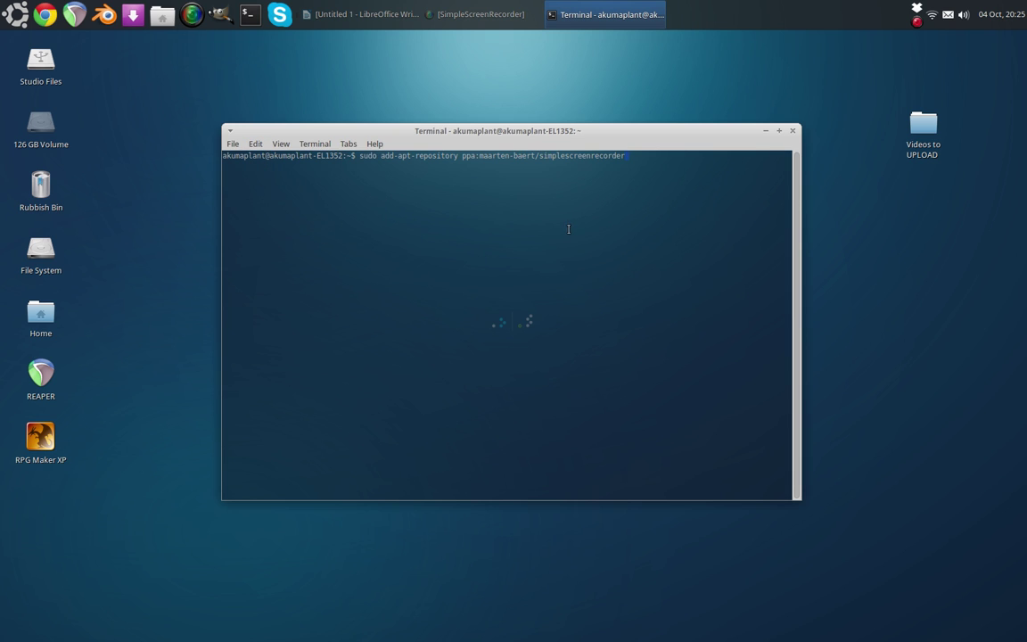
{"action": "key", "text": "Return"}
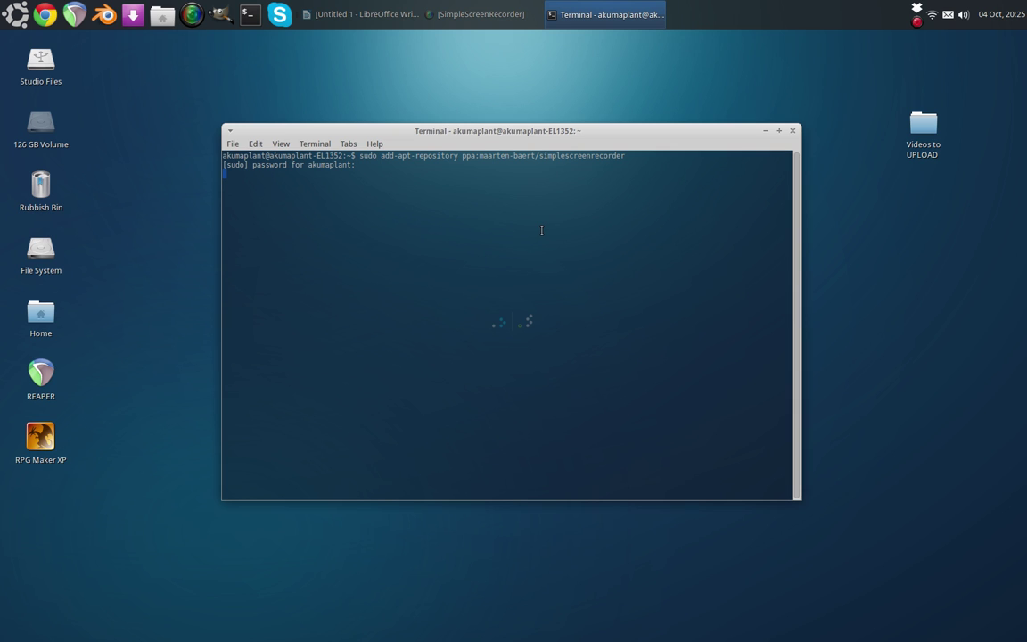
{"action": "key", "text": "Return"}
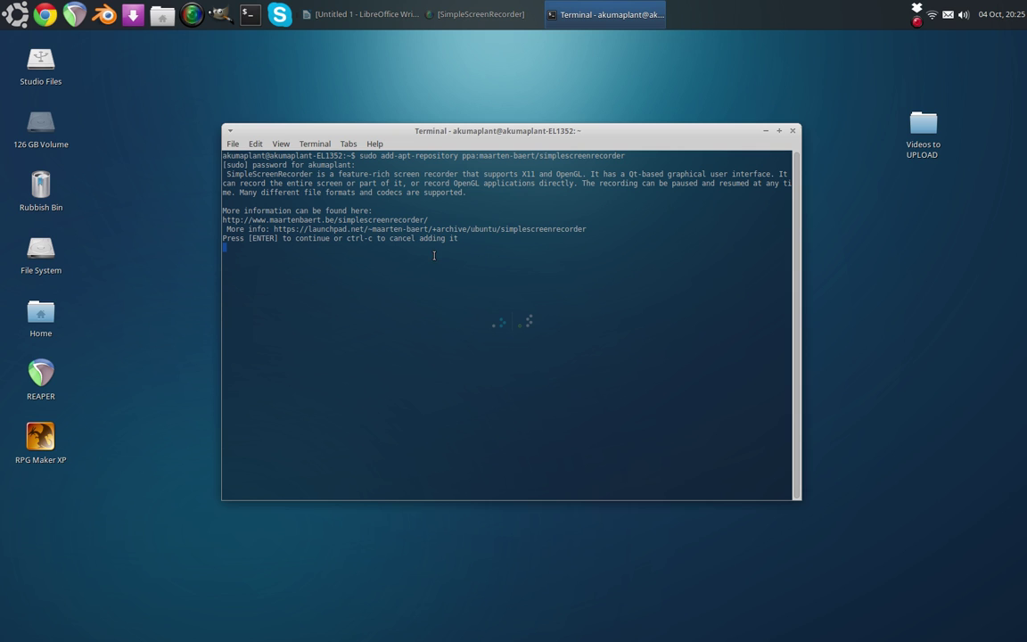
- Close the Terminal, return to the Writer command document, and cancel the system problem report
{"action": "left_click", "coordinate": [792, 130]}
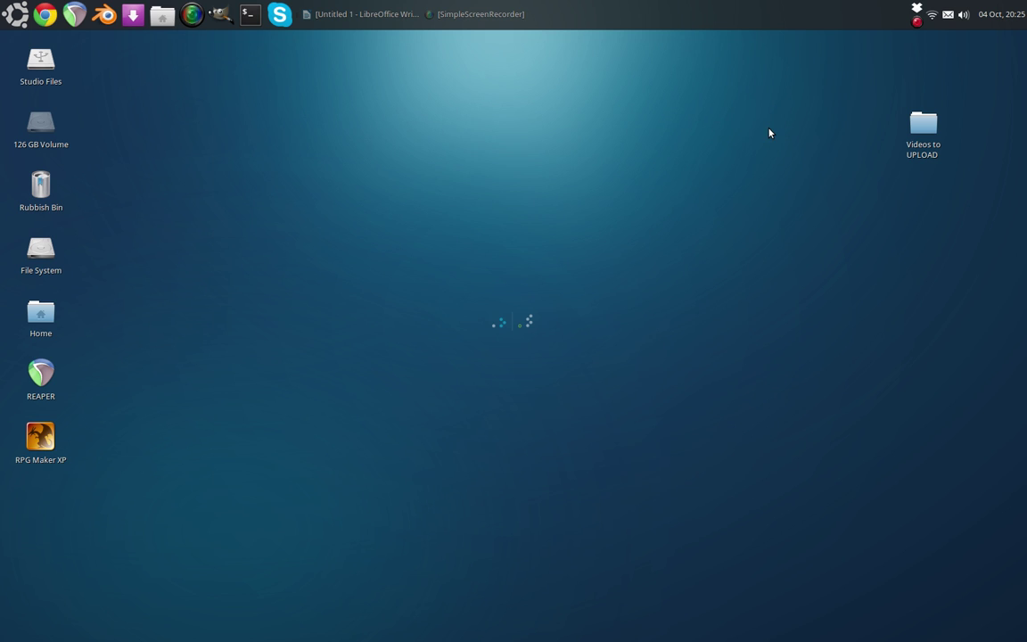
{"action": "left_click", "coordinate": [346, 15]}
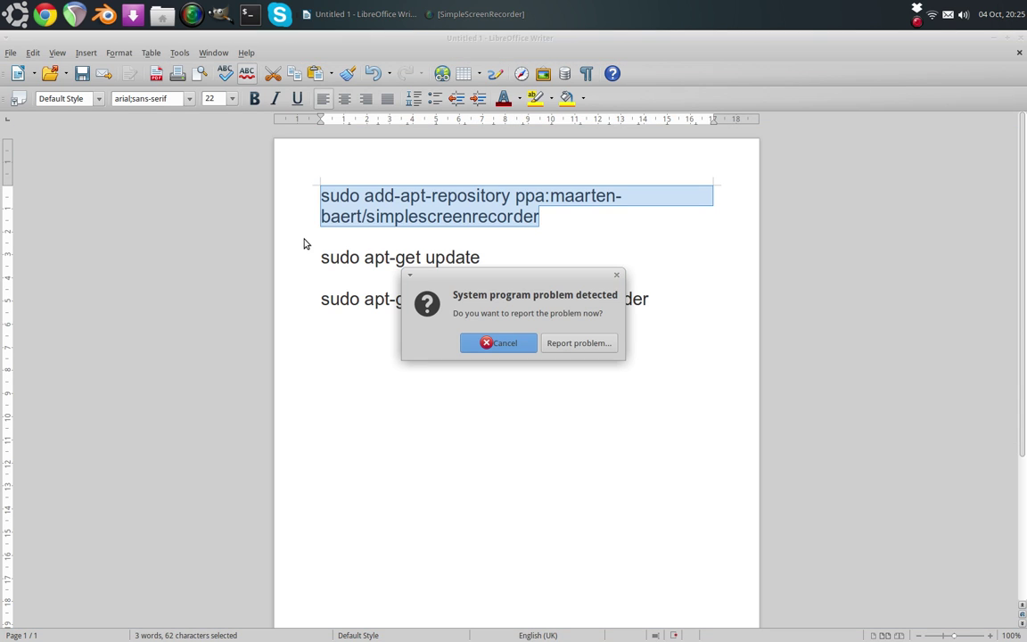
{"action": "left_click", "coordinate": [489, 341]}
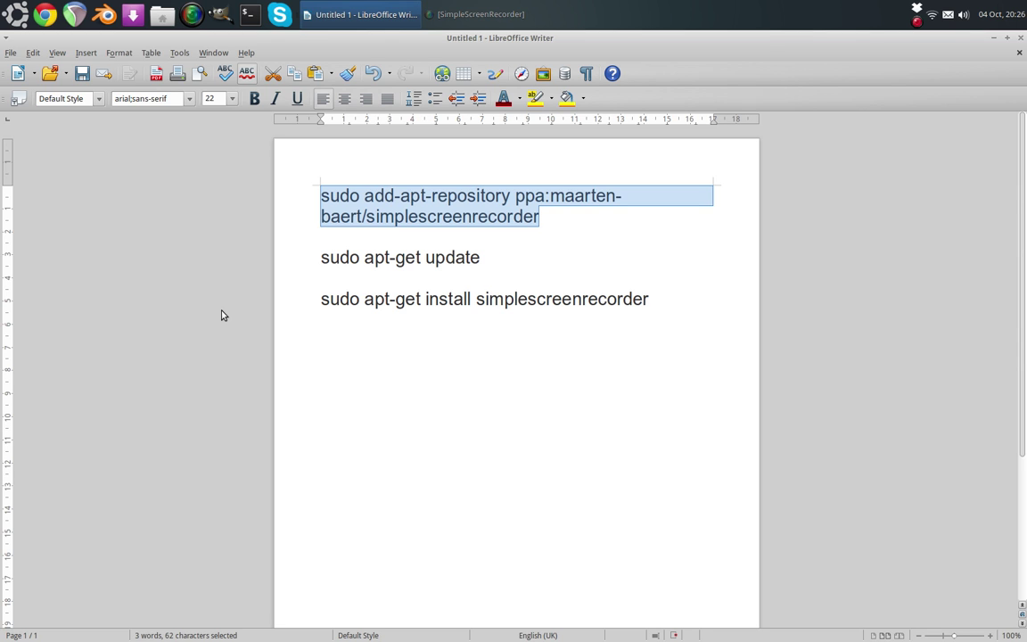
- Bring the recording SimpleScreenRecorder window over Writer and reposition it in the screen centre
{"action": "left_click", "coordinate": [472, 14]}
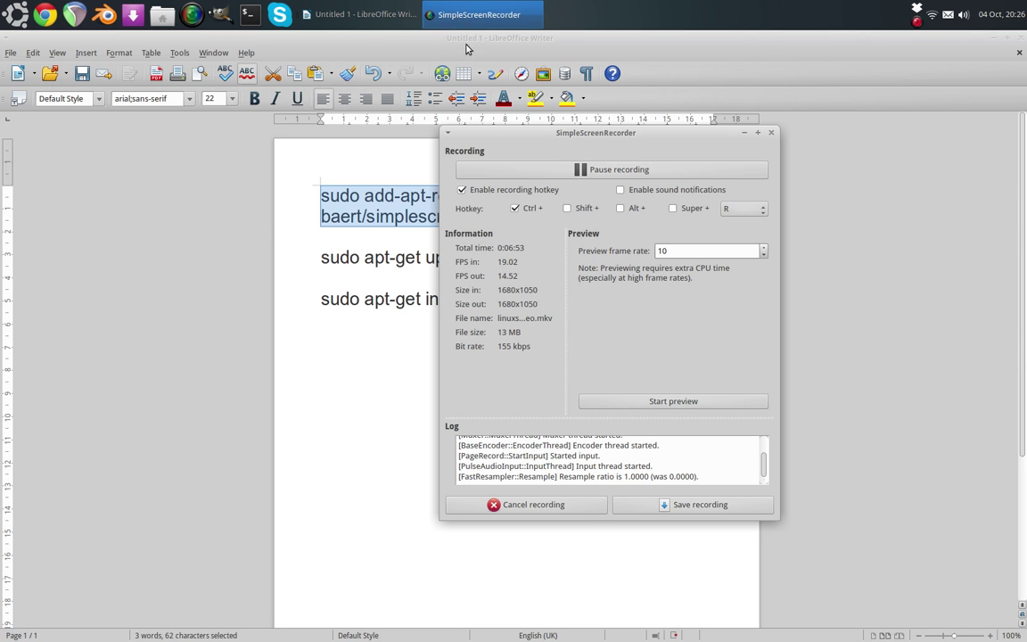
{"action": "left_click_drag", "start_coordinate": [535, 134], "coordinate": [417, 134]}
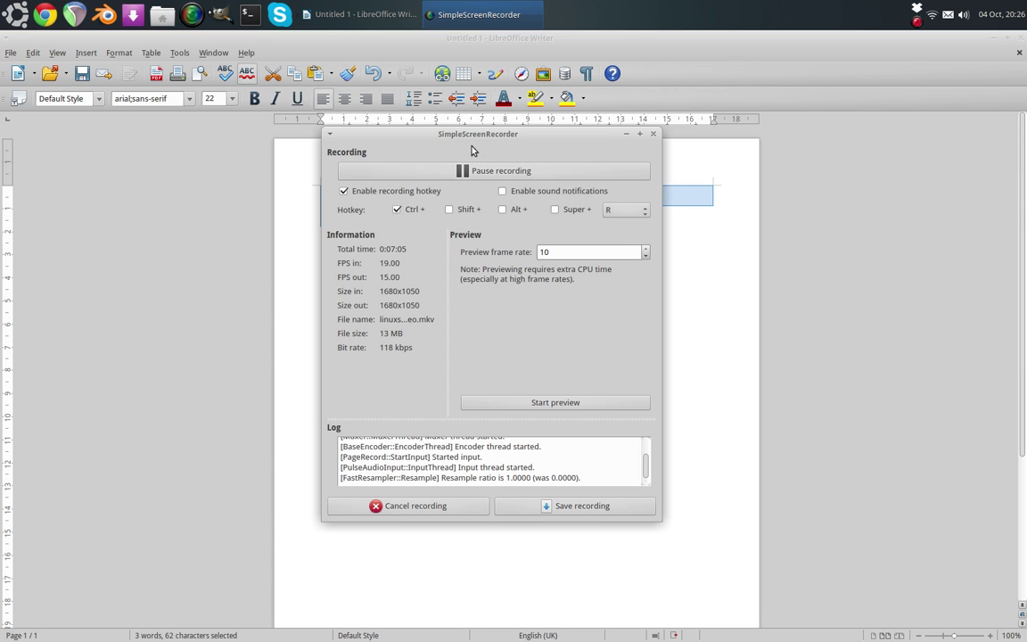
{"action": "left_click_drag", "start_coordinate": [472, 135], "coordinate": [162, 239]}
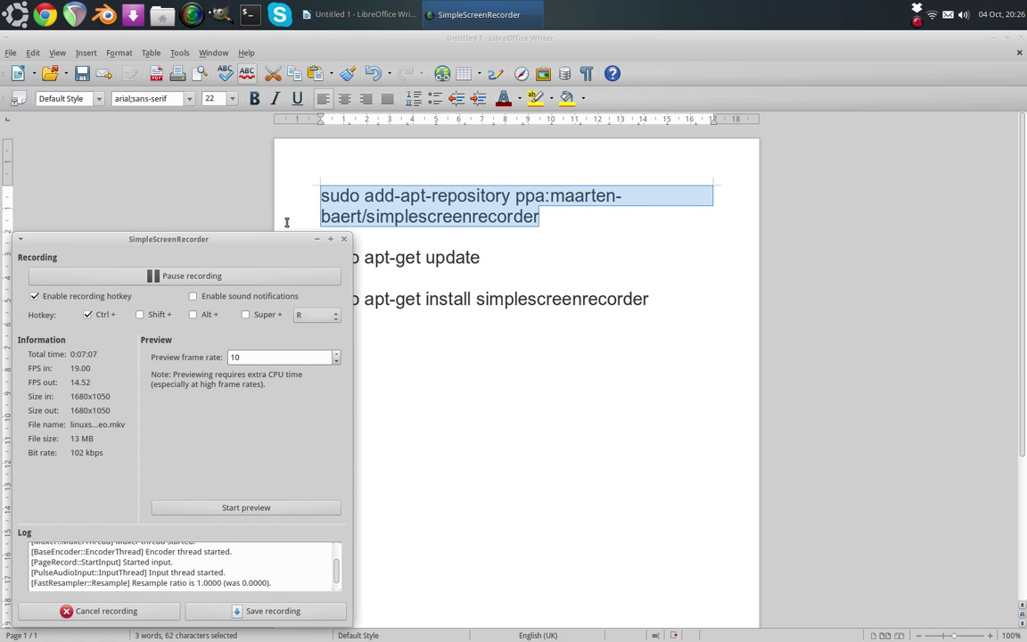
{"action": "left_click_drag", "start_coordinate": [286, 240], "coordinate": [629, 176]}
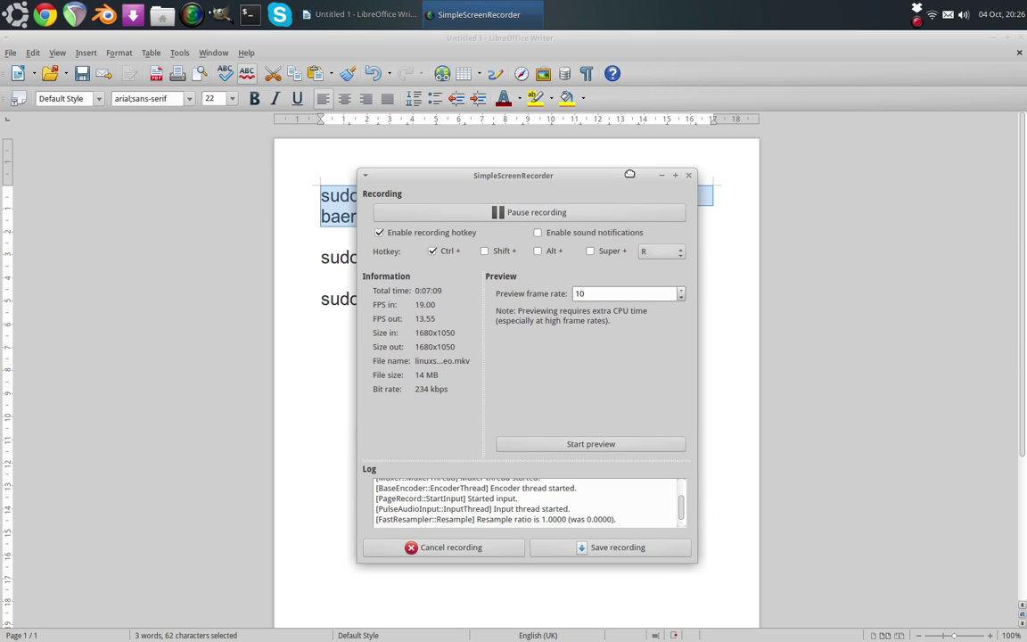